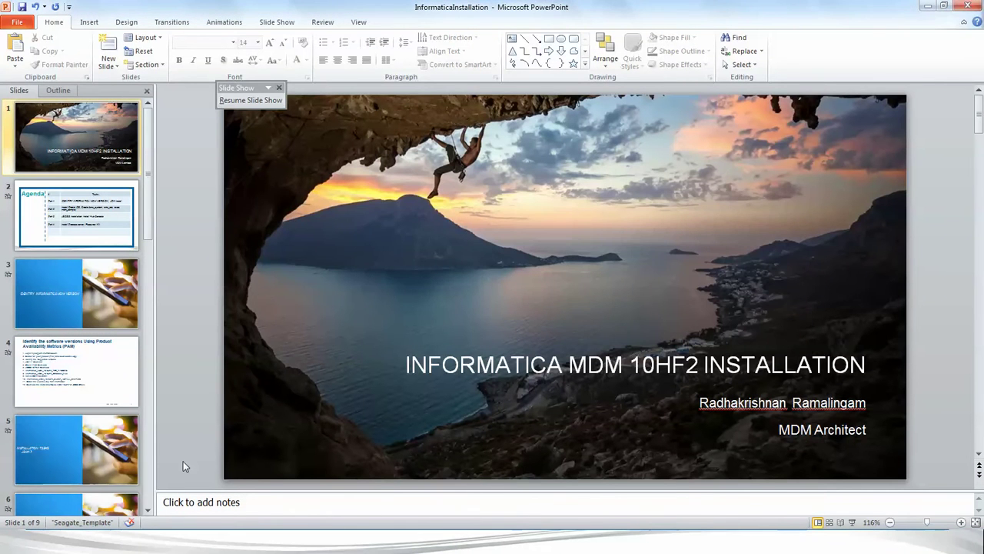
key("alt+Tab")
key("alt+Tab")
key("alt+Tab")
key("alt+Tab")
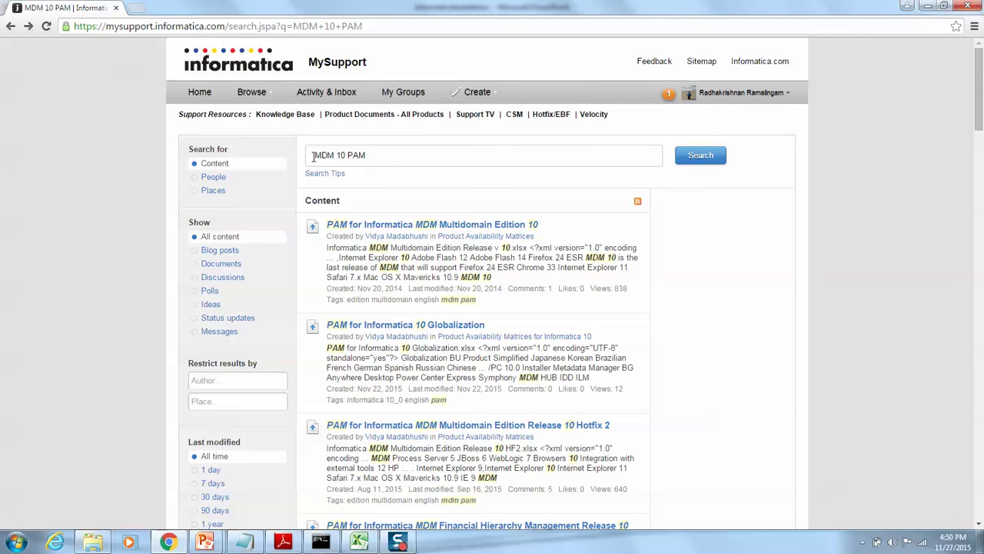
- Open the Release 10 Hotfix 2 PAM result, download its .xlsx and open it in Excel
left_click_drag(316, 156, 380, 159)
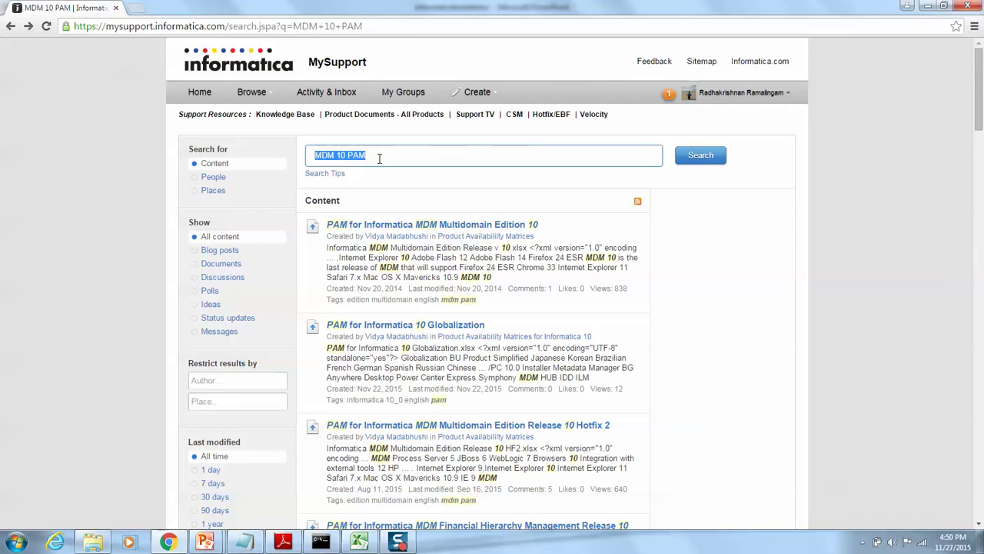
left_click(478, 428)
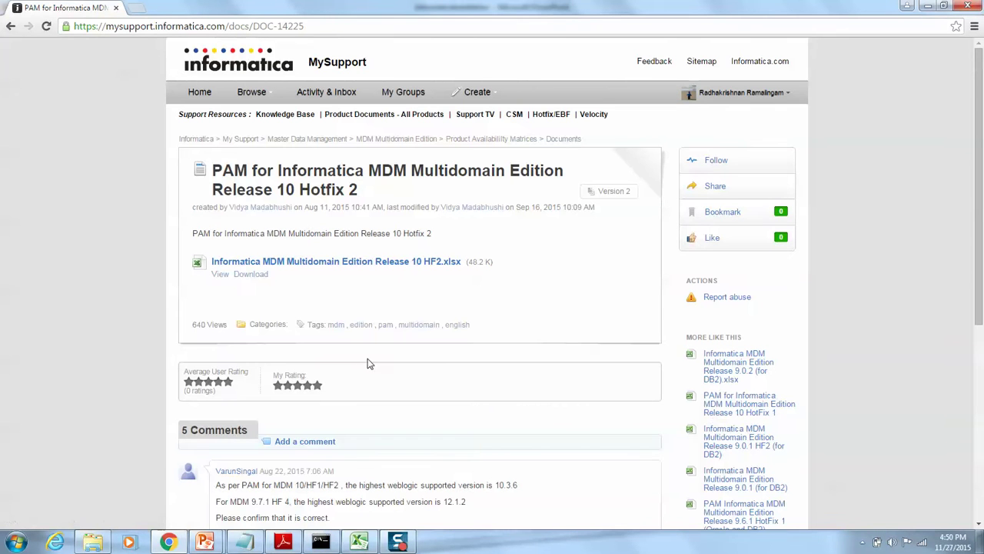
left_click(305, 262)
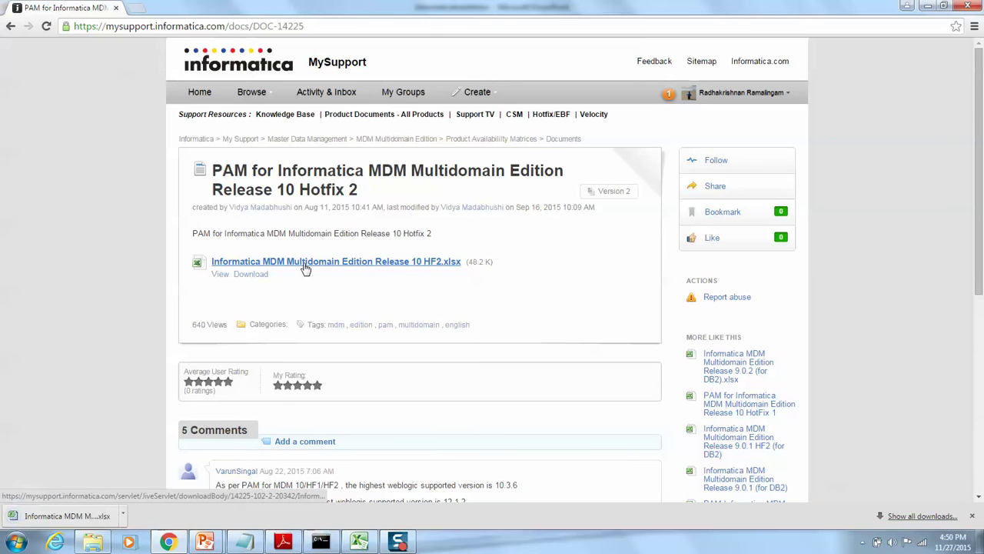
left_click(38, 516)
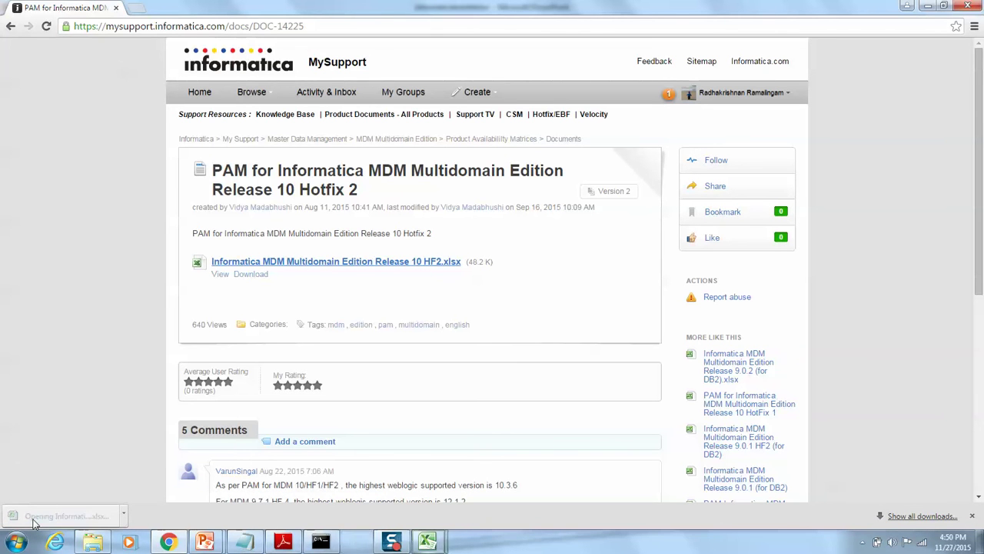
mouse_move(400, 543)
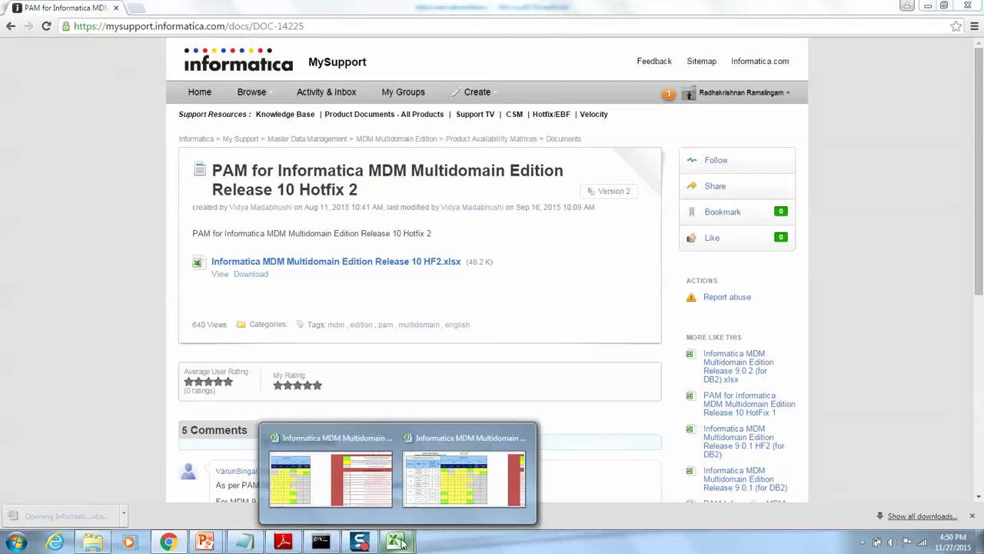
left_click(430, 442)
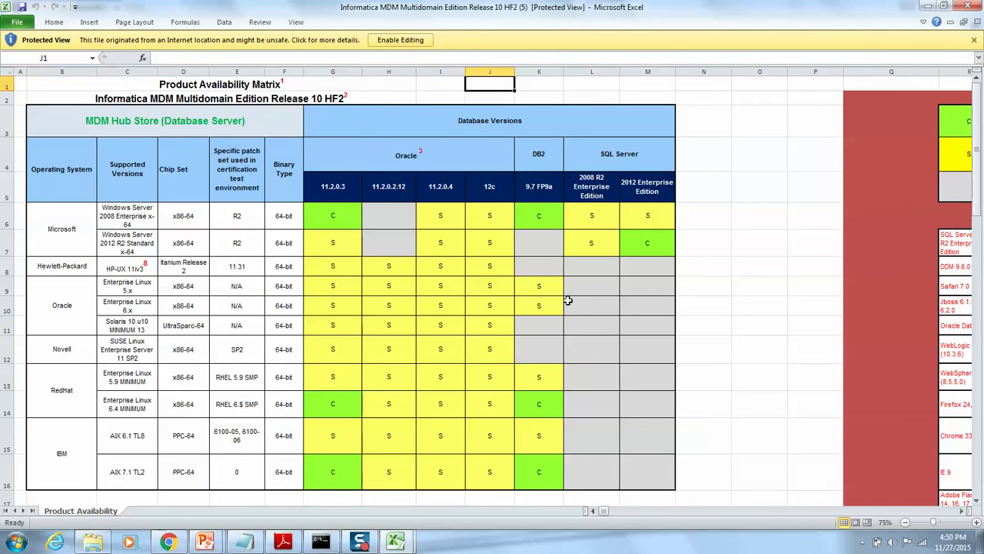
- Scroll the PAM sheet to the KEY table and deprecation notices, then minimize Excel
left_click_drag(979, 195, 981, 256)
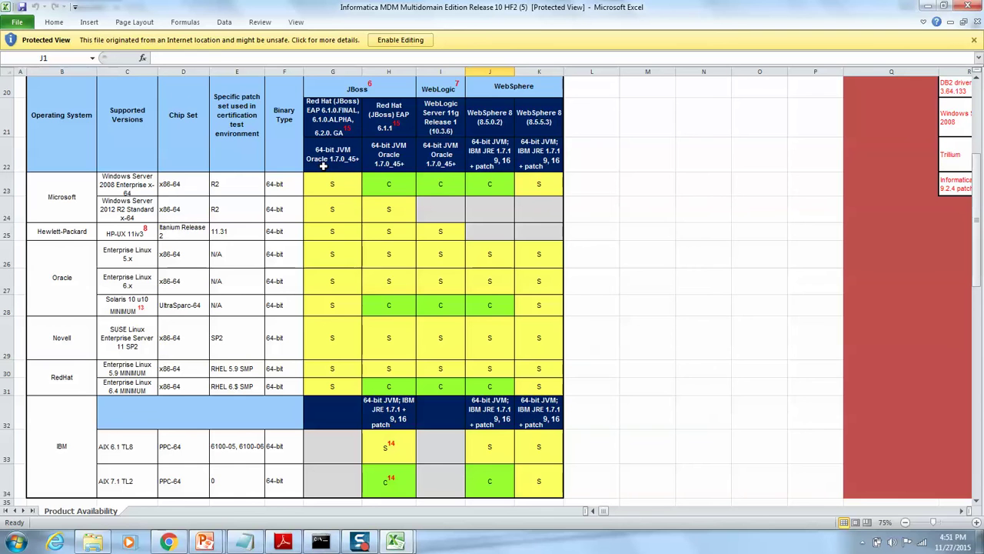
left_click_drag(978, 237, 981, 171)
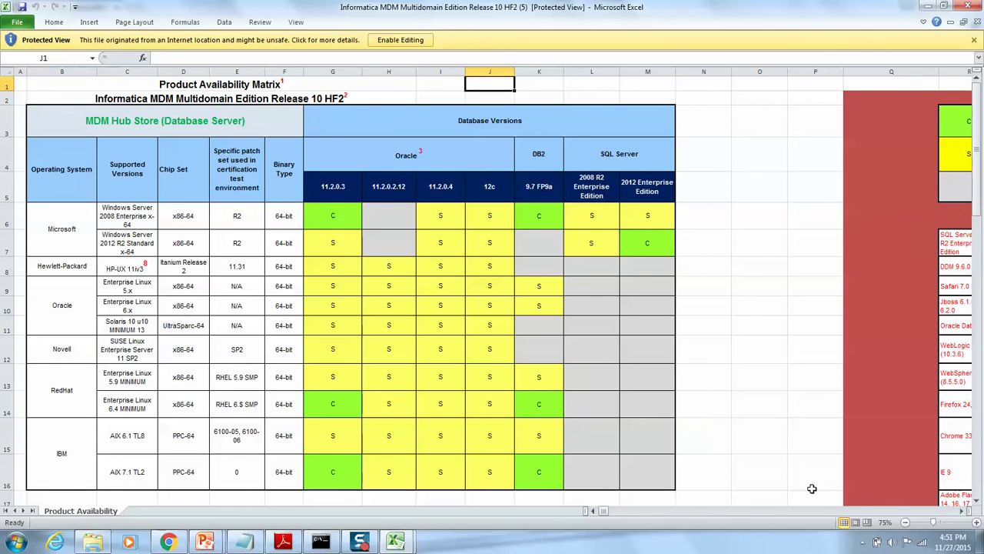
left_click(652, 513)
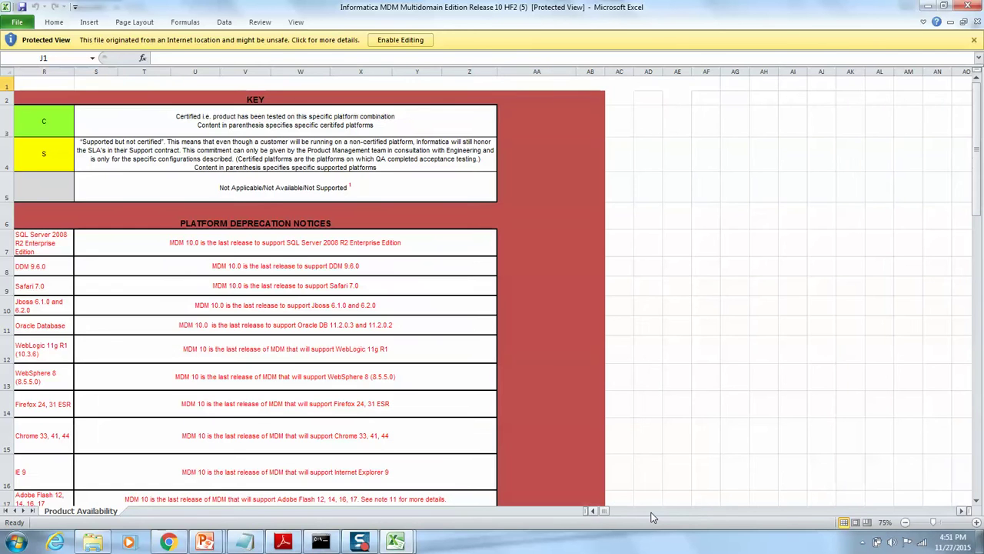
left_click(594, 511)
left_click(594, 511)
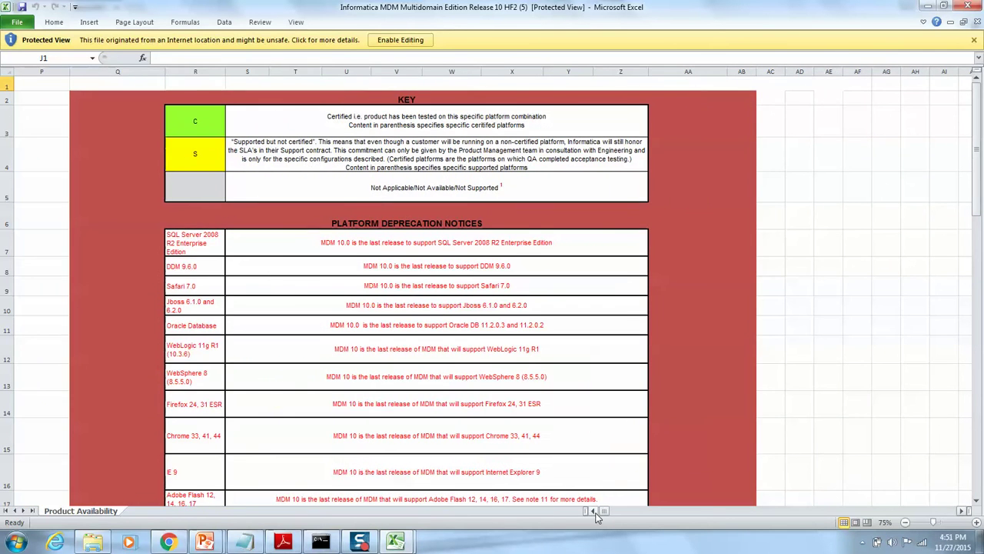
left_click(977, 500)
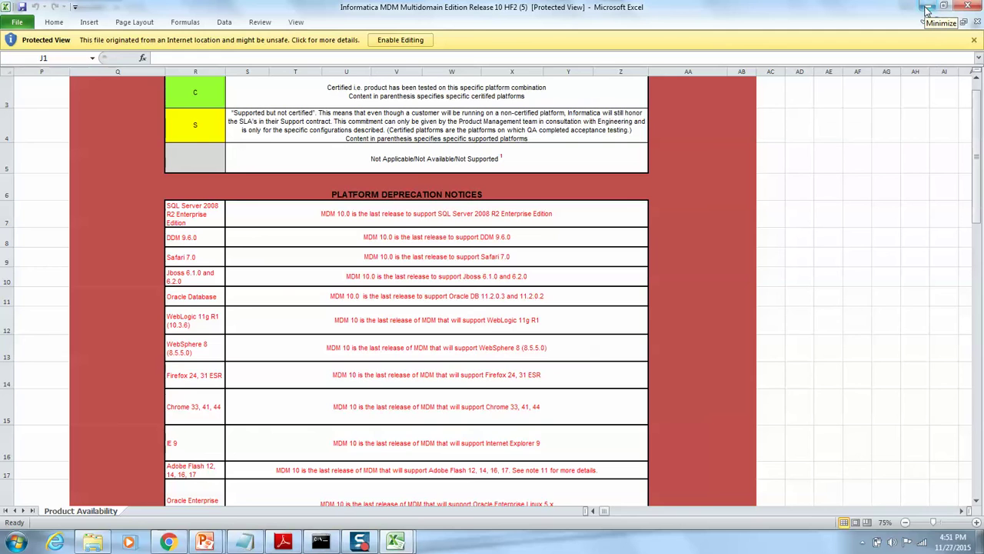
left_click(928, 10)
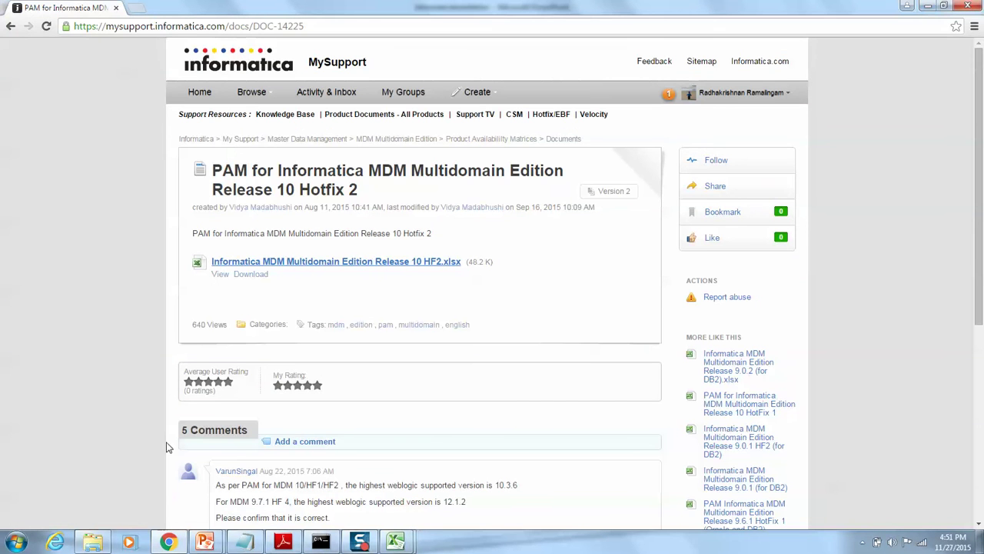
- Bring the E:\Informatica\software folder with jdk-7u79-windows-x64 to the front in Explorer
left_click(94, 544)
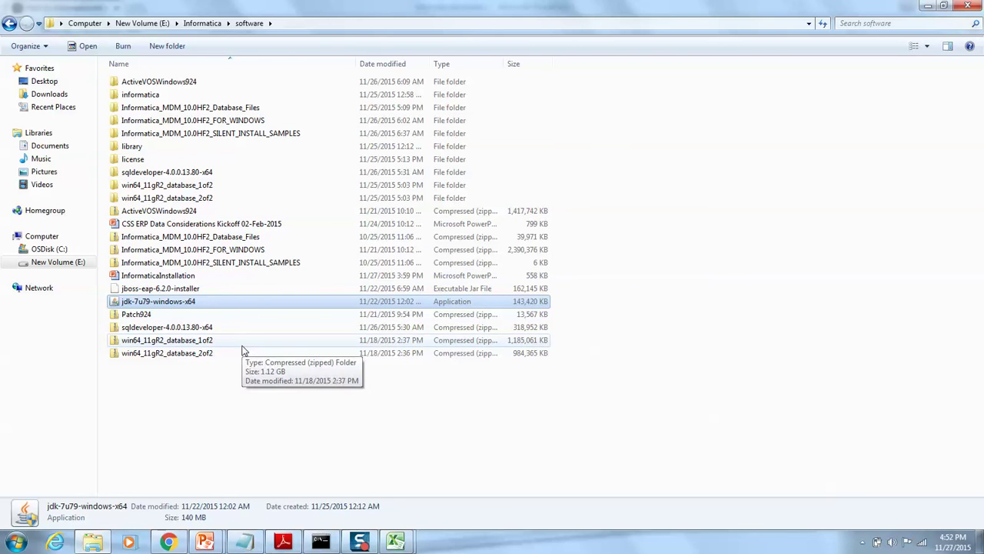
- Launch the jdk-7u79-windows-x64 installer and advance to the feature selection step
double_click(163, 305)
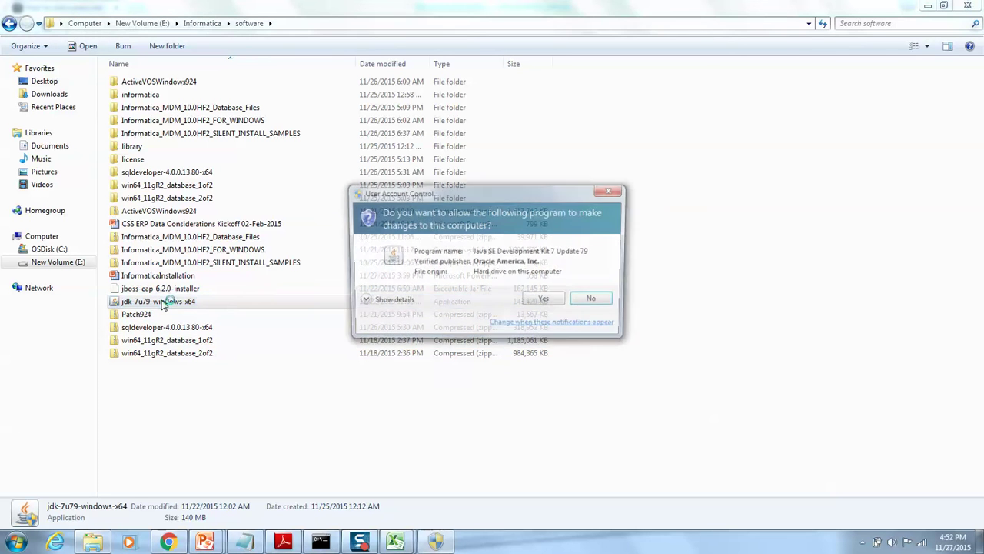
left_click(546, 300)
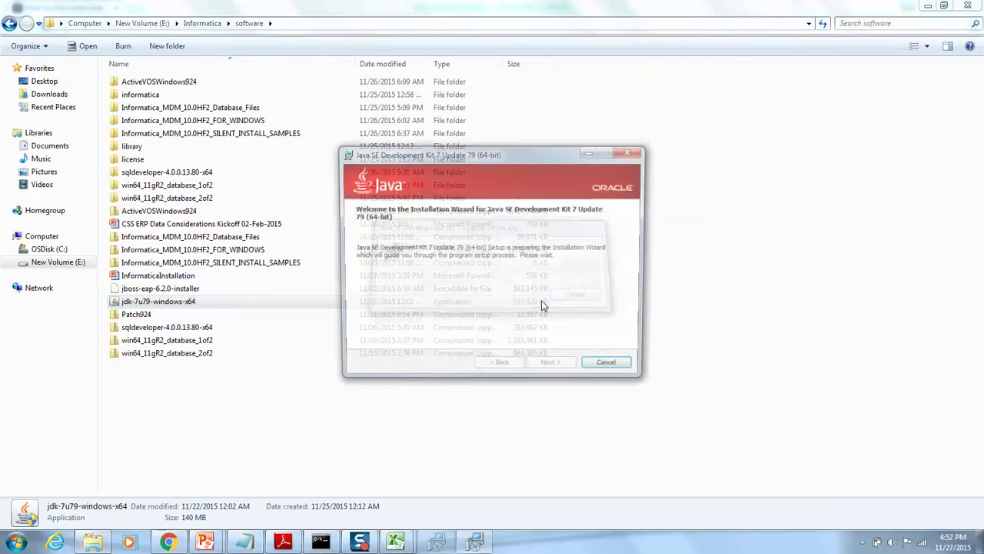
left_click(554, 369)
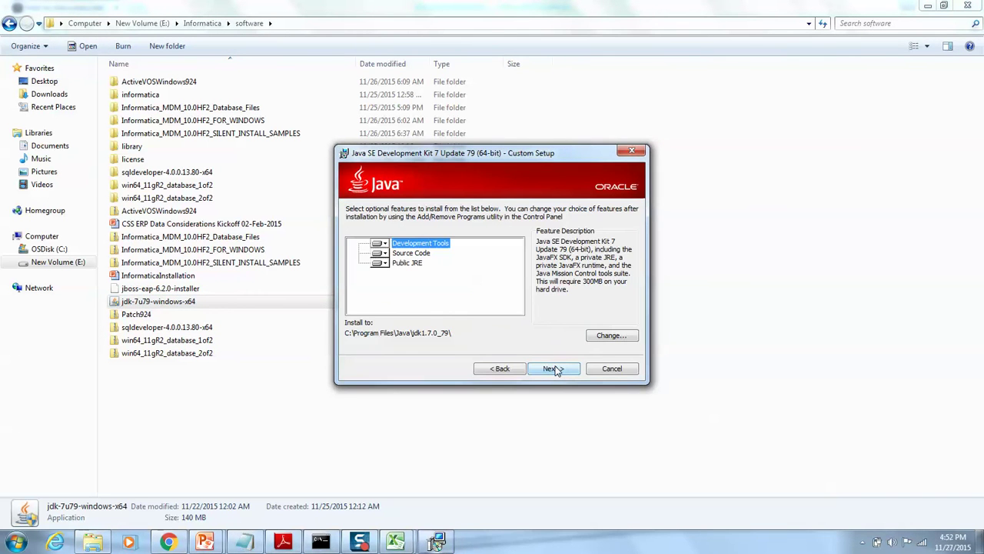
- Set the JDK install folder to E:\MDM10\Java\jdk17 and start the installation
left_click(620, 337)
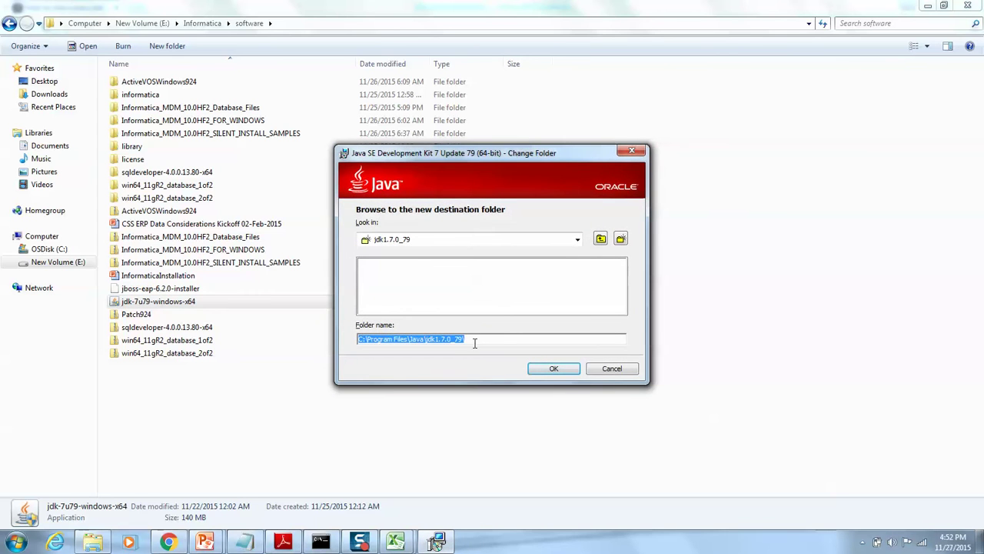
type("https://mysupport.informatica.com/login/login.html")
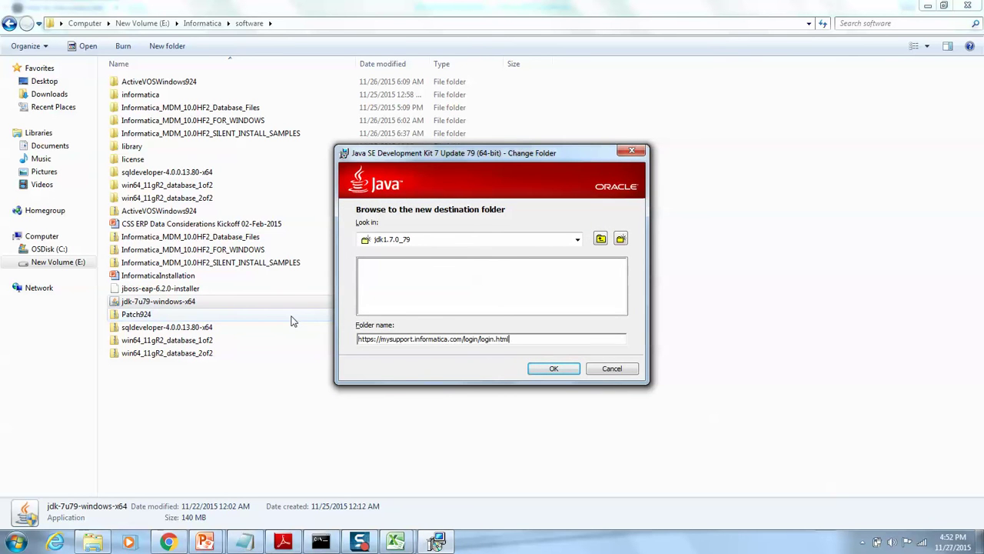
left_click(92, 543)
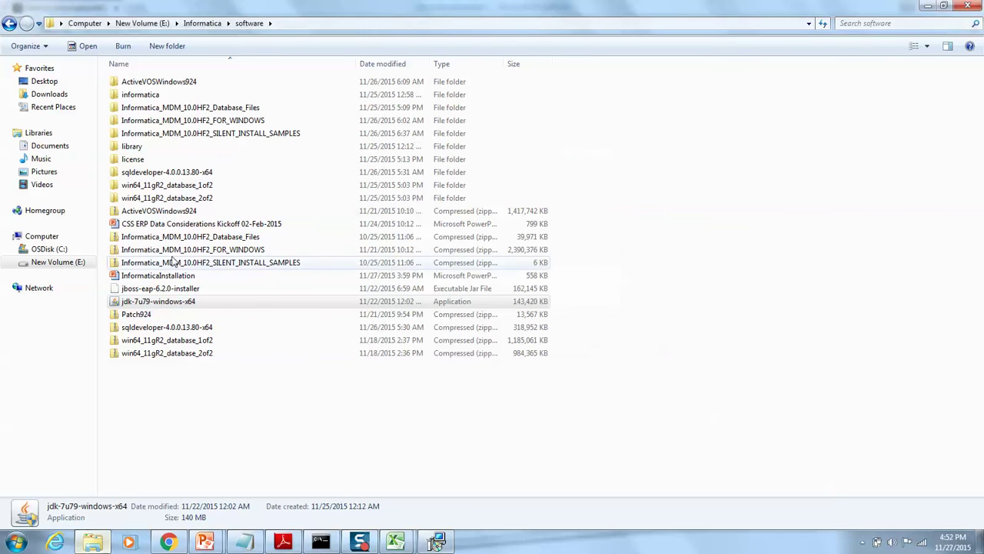
left_click(245, 542)
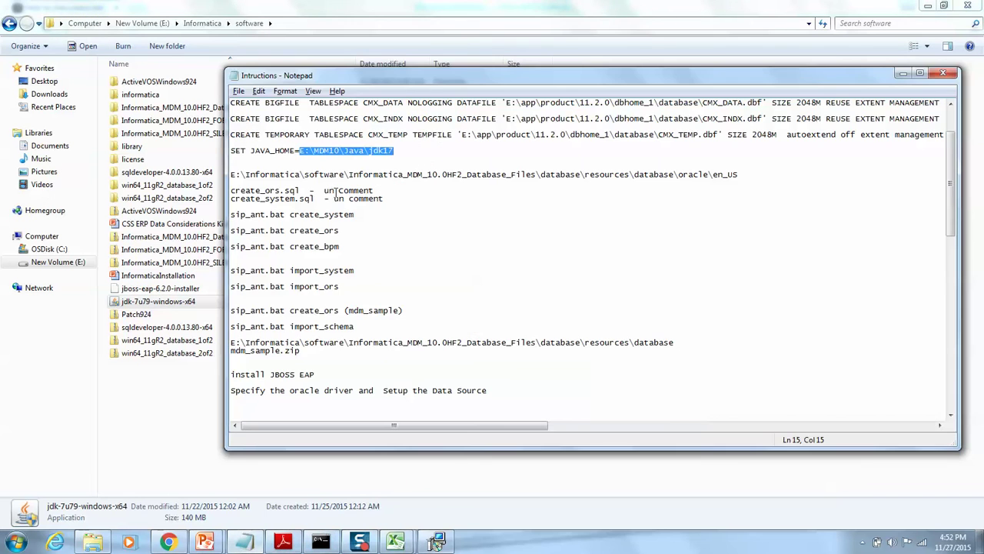
key("alt+Tab")
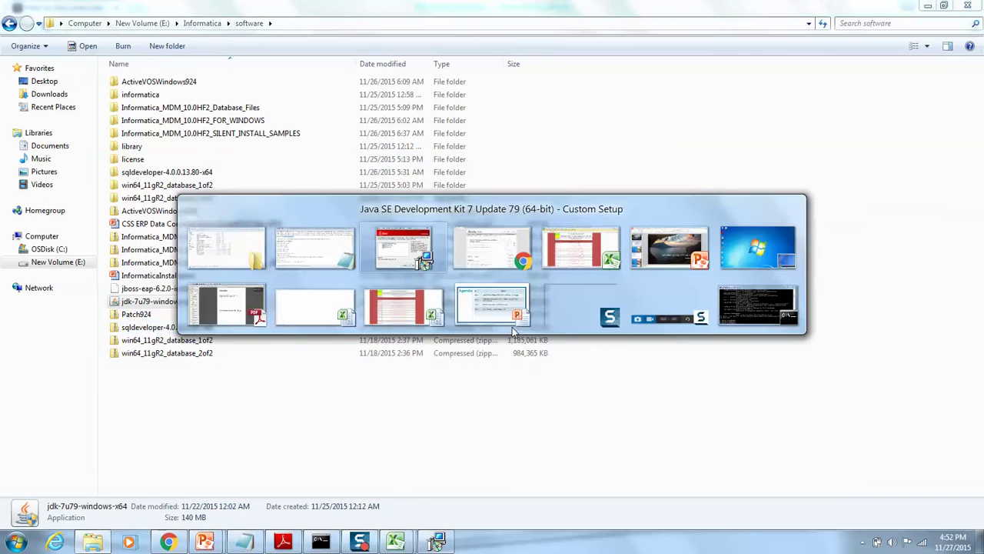
type("E:\\MDM10\\Java\\jdk17")
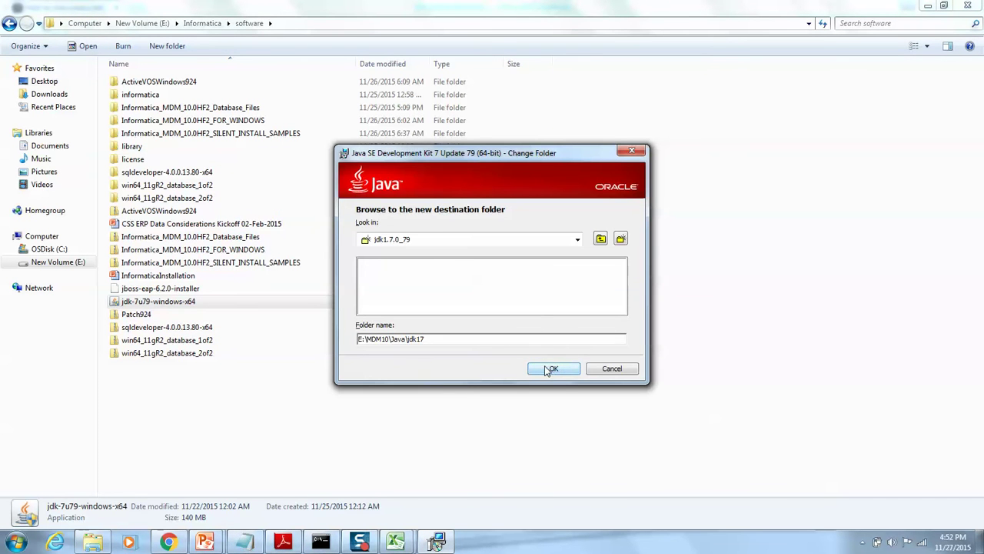
left_click(545, 370)
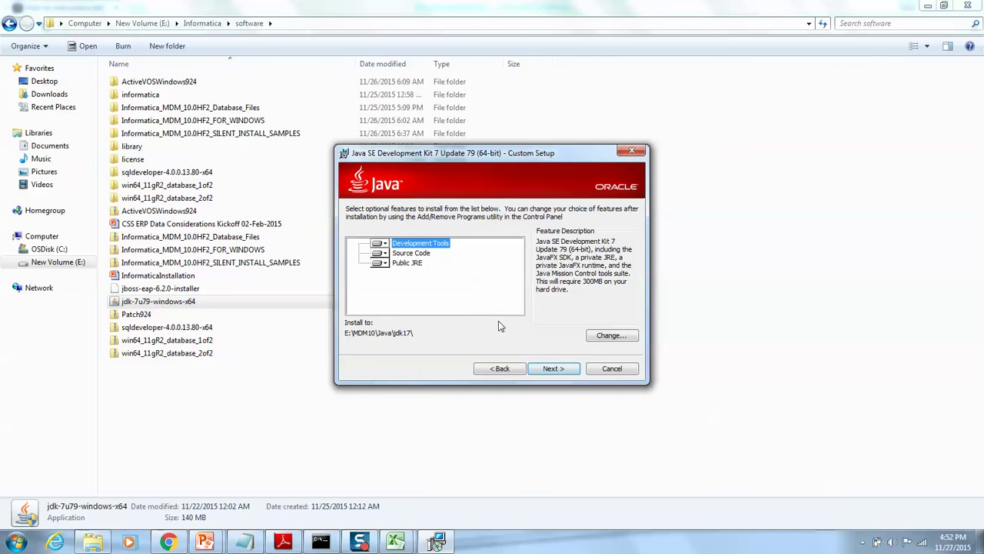
left_click(562, 367)
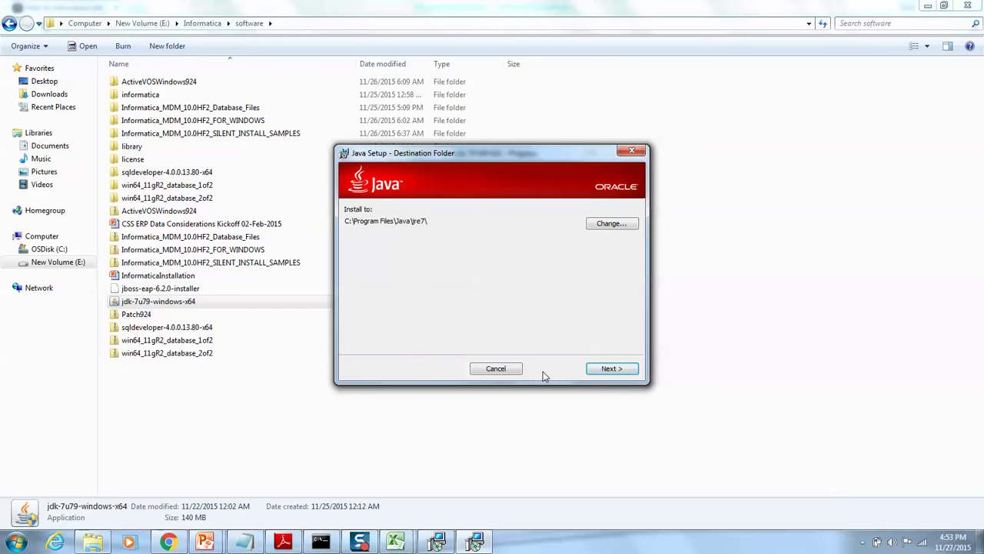
- Change the JRE destination to E:\MDM10\Java\jdk17, install it, and bring up the command prompt
left_click(604, 225)
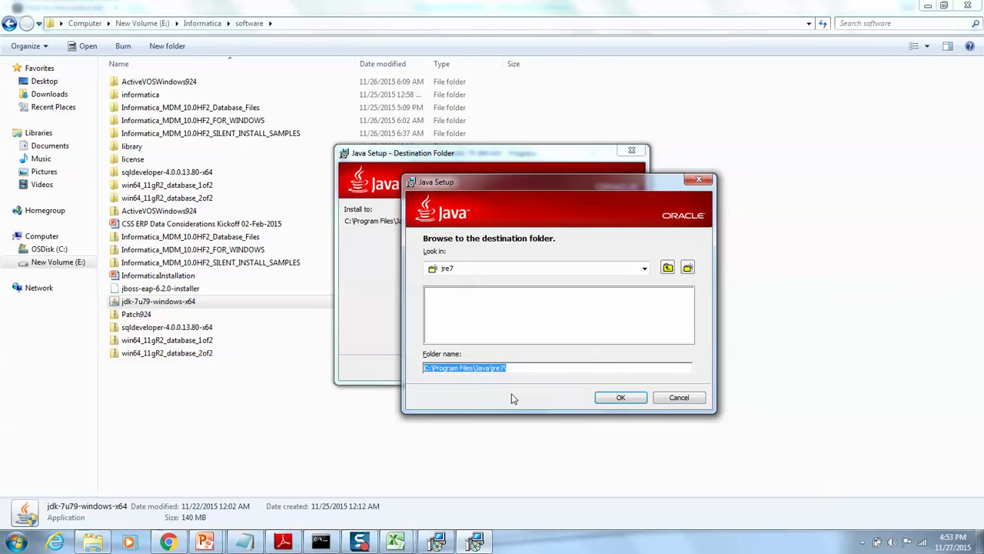
type("E:\\MDM10\\Java\\jdk17")
left_click(621, 397)
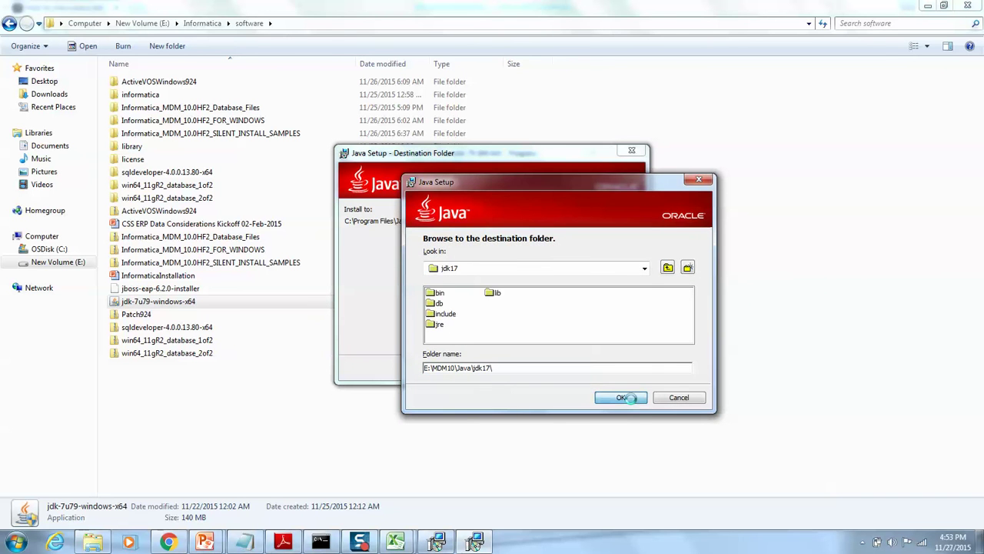
left_click(611, 368)
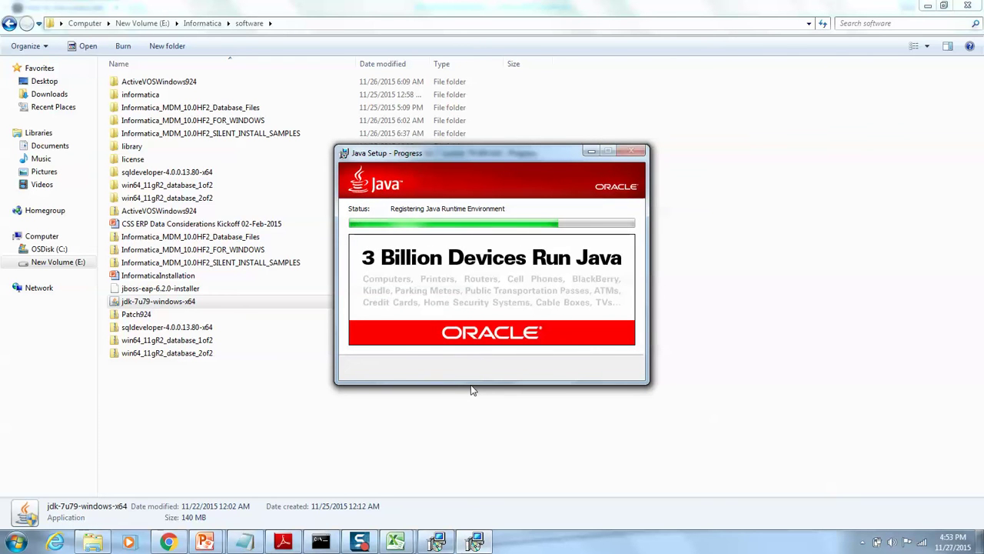
left_click(324, 542)
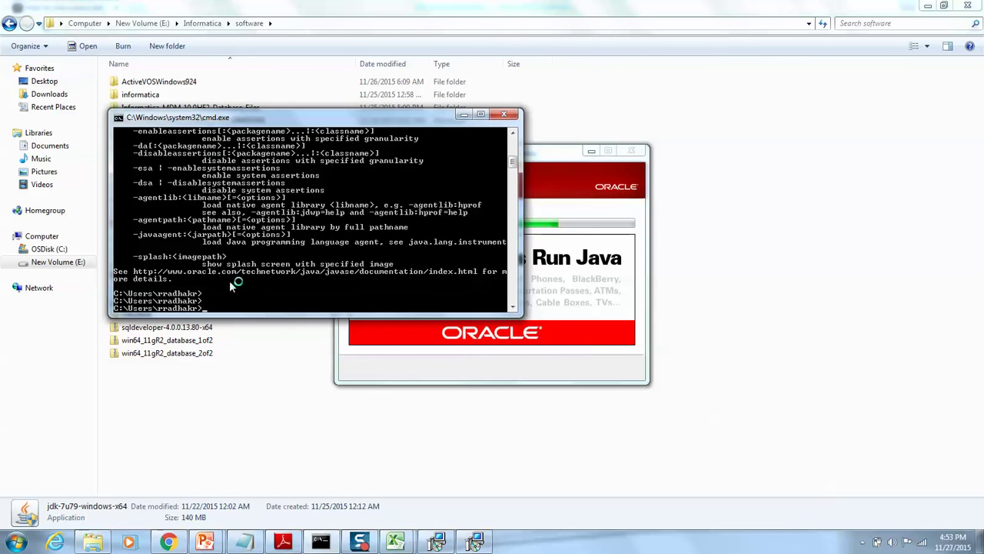
- Close the JDK completion dialog, run java in the command prompt to verify, then minimize it
left_click_drag(577, 161, 796, 170)
left_click(764, 375)
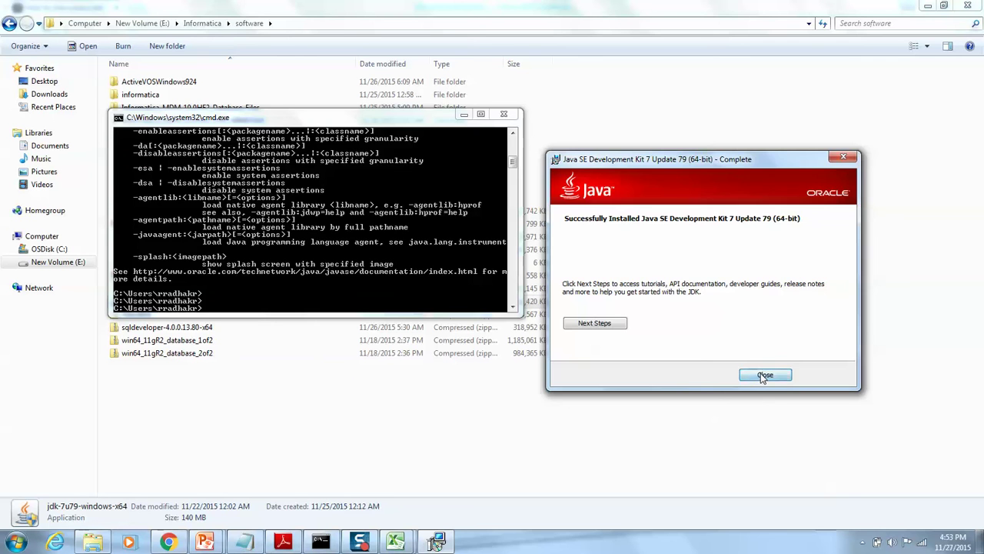
type("java")
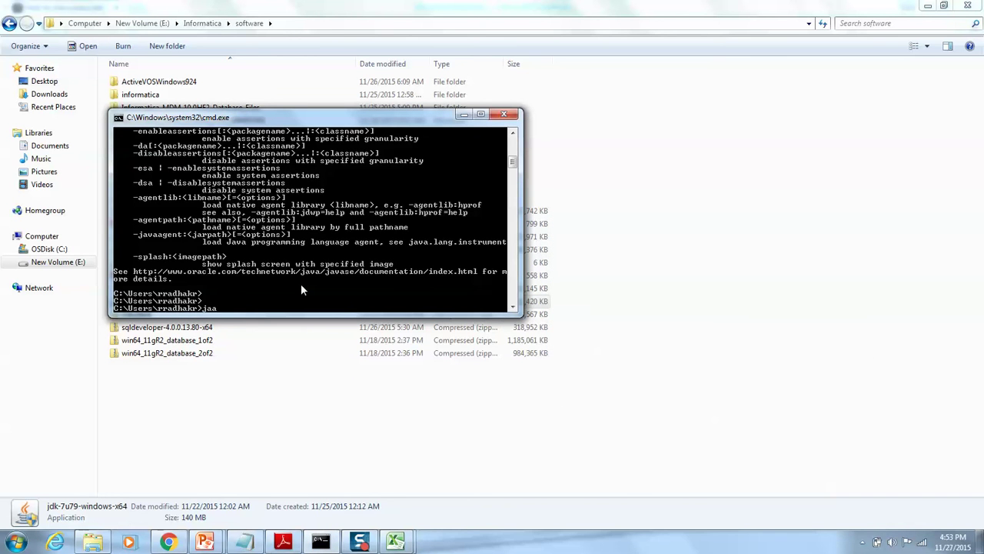
key("Return")
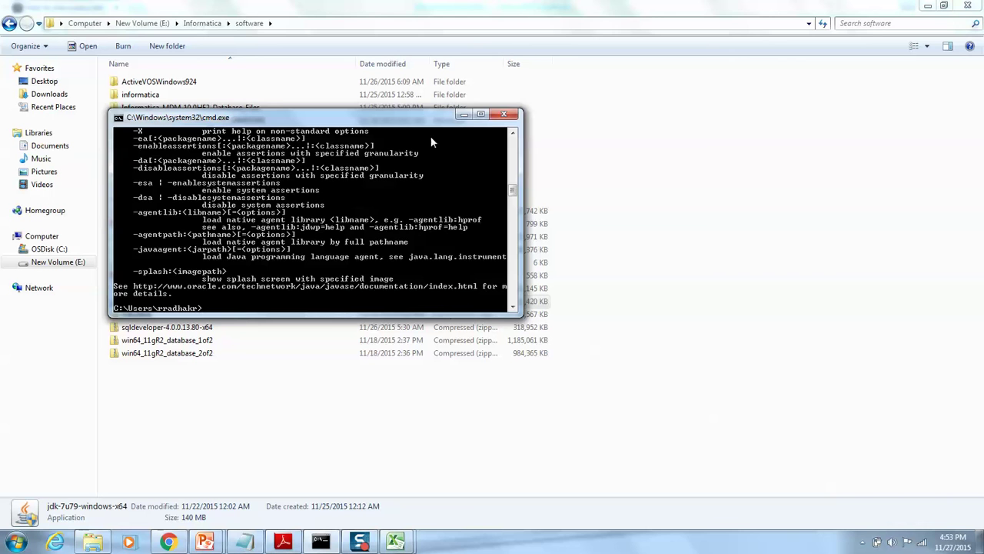
left_click(465, 114)
- Open Environment Variables via Control Panel, System and Advanced system settings
left_click(16, 541)
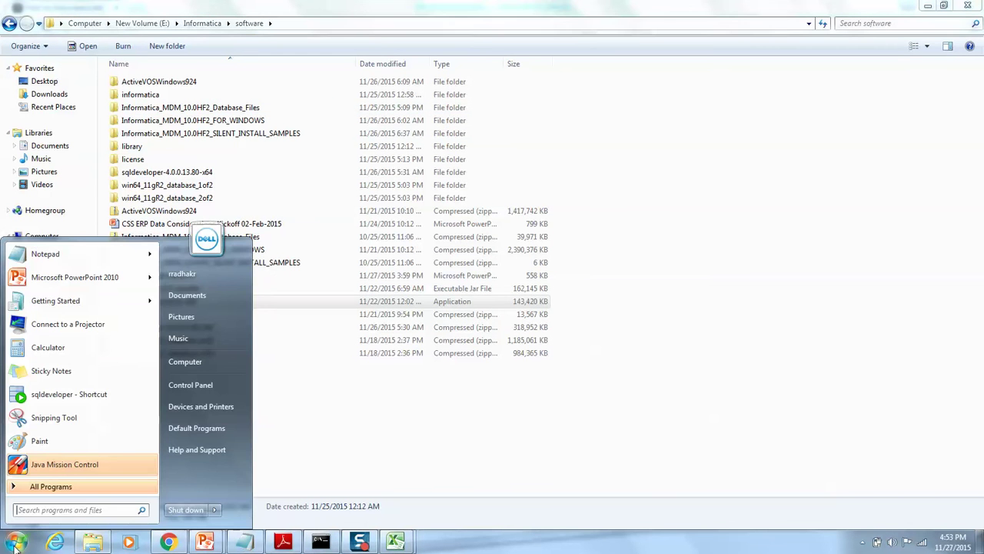
left_click(198, 381)
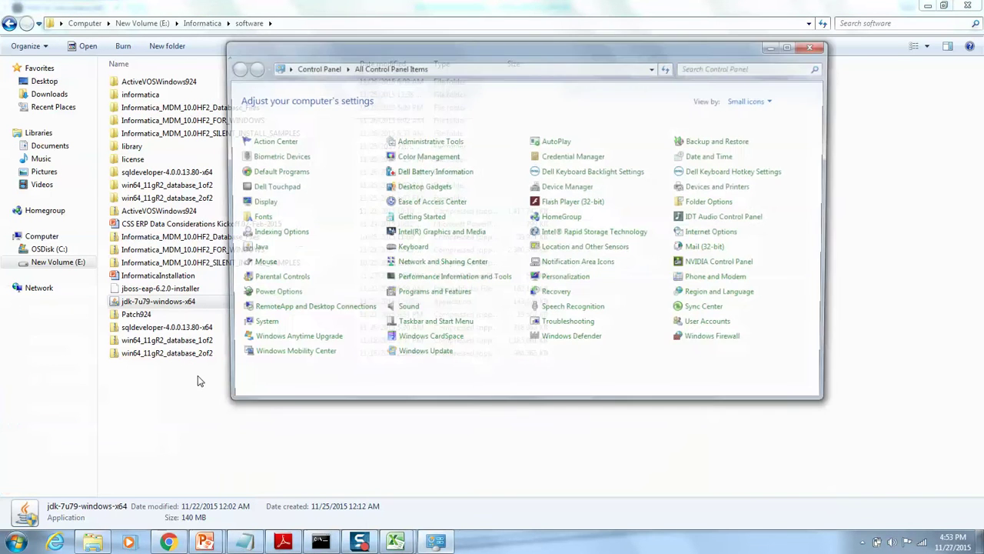
left_click(260, 327)
left_click(277, 163)
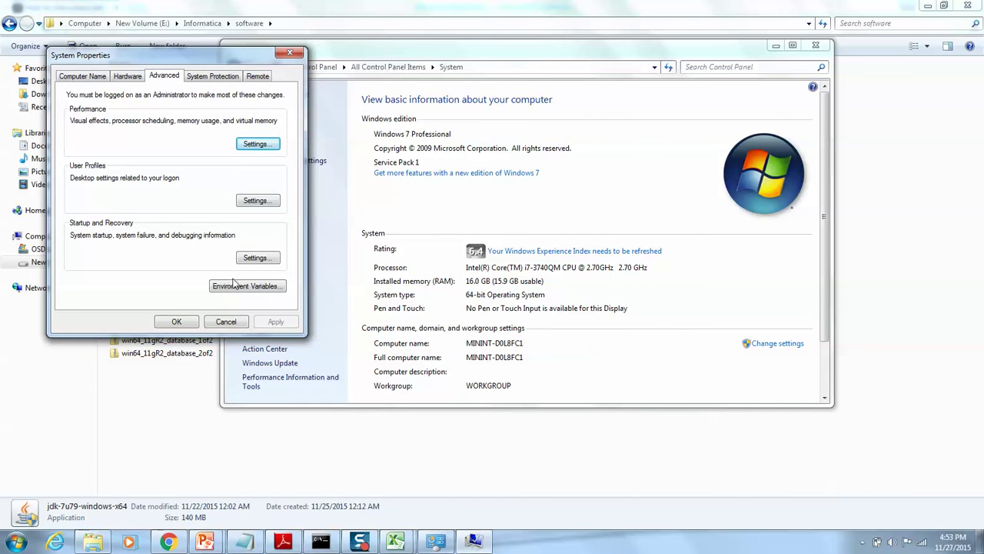
left_click(226, 288)
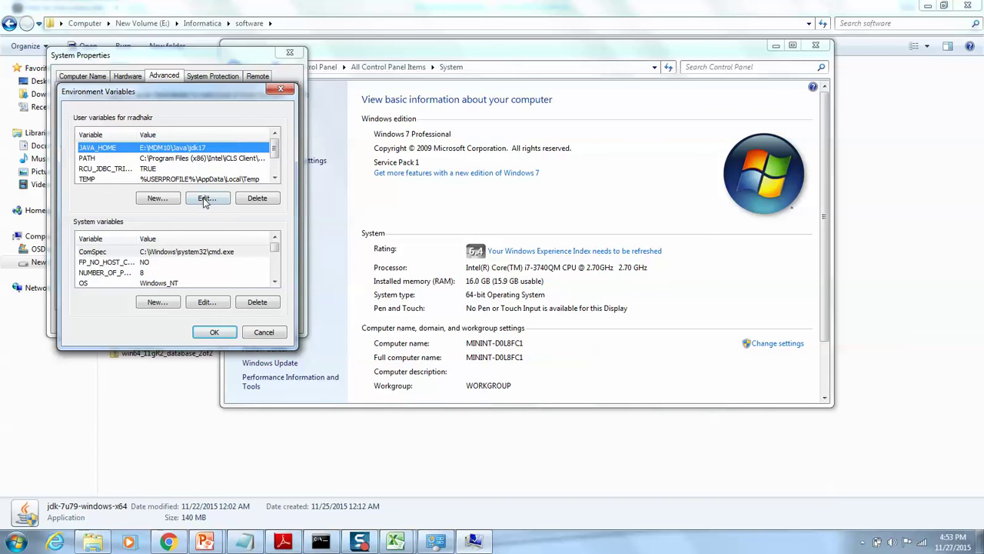
- Check that JAVA_HOME is E:\MDM10\Java\jdk17, then close all dialogs unchanged and minimize System
left_click(153, 199)
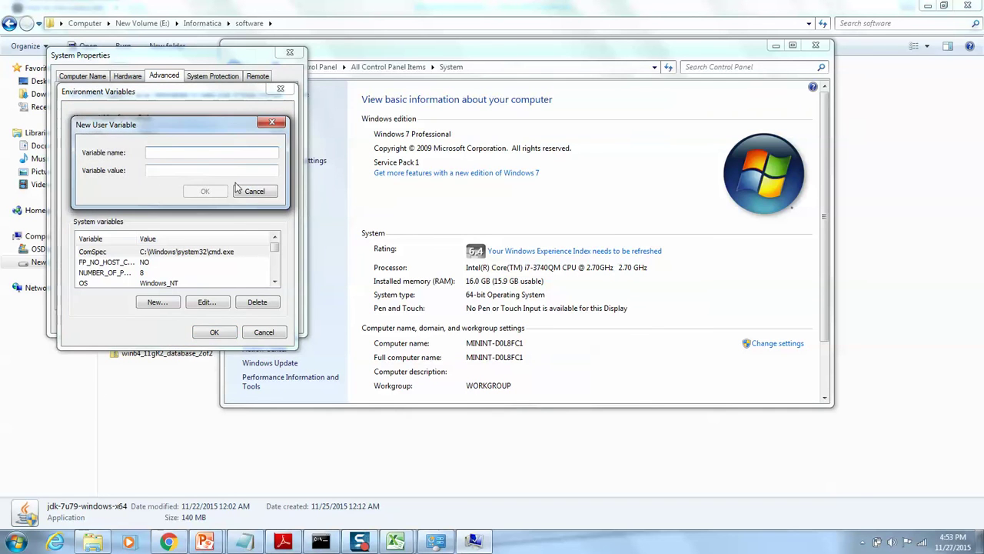
left_click(253, 194)
left_click(205, 197)
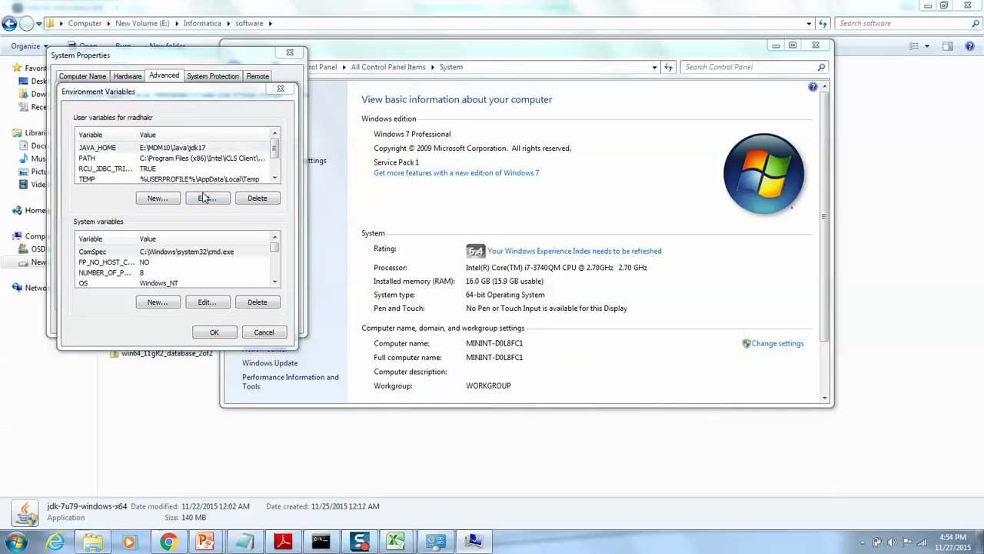
left_click(204, 190)
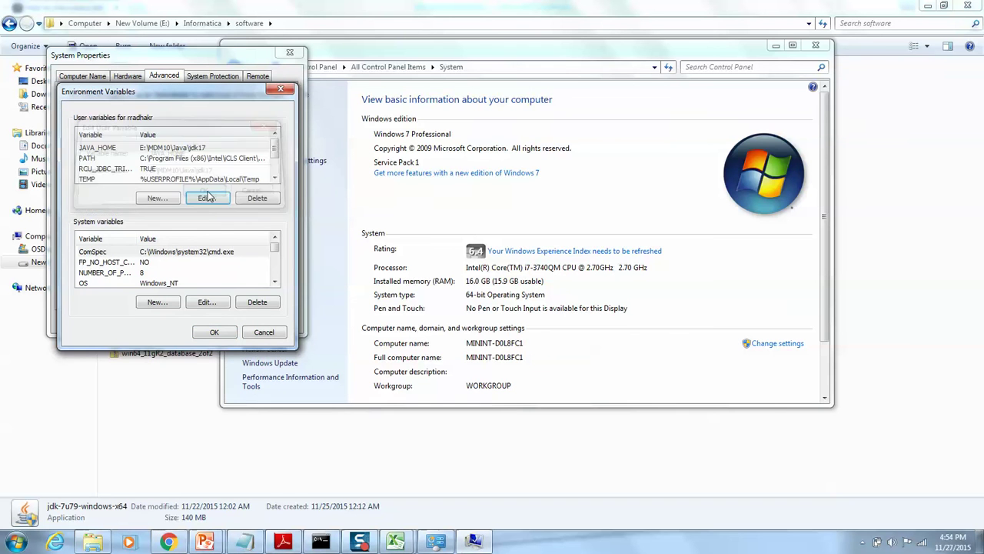
left_click(216, 332)
left_click(223, 322)
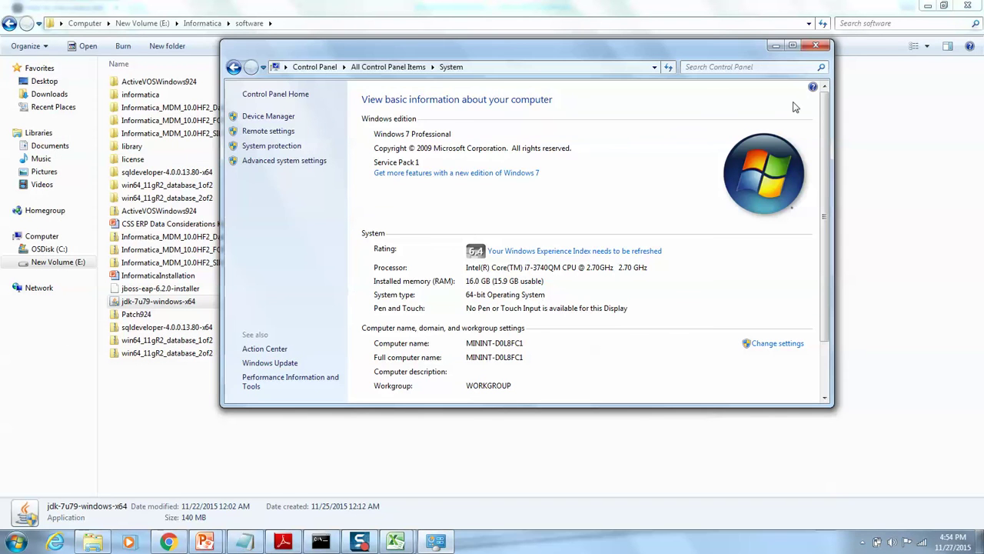
left_click(775, 47)
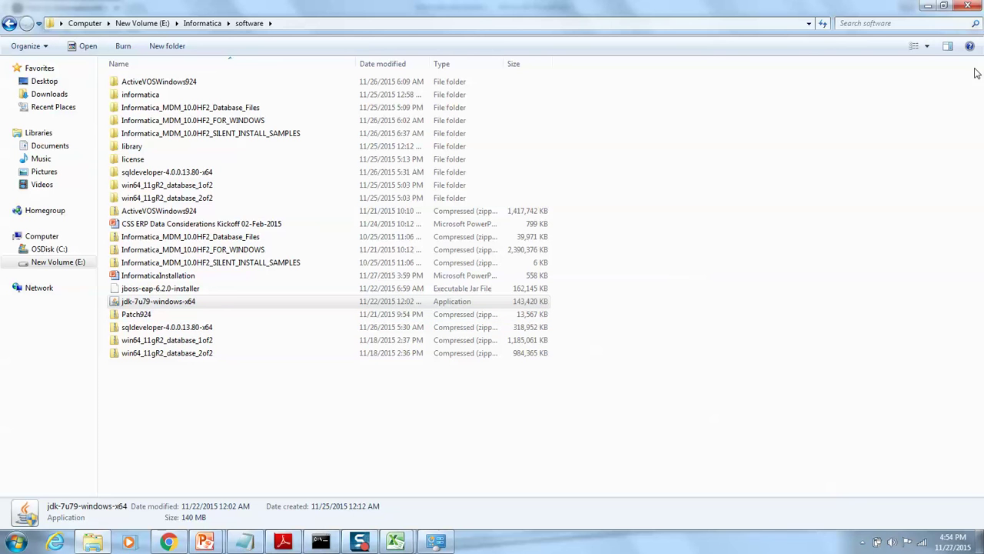
- Minimize Explorer, the Notepad instructions and Chrome to reveal the PowerPoint deck
left_click(928, 6)
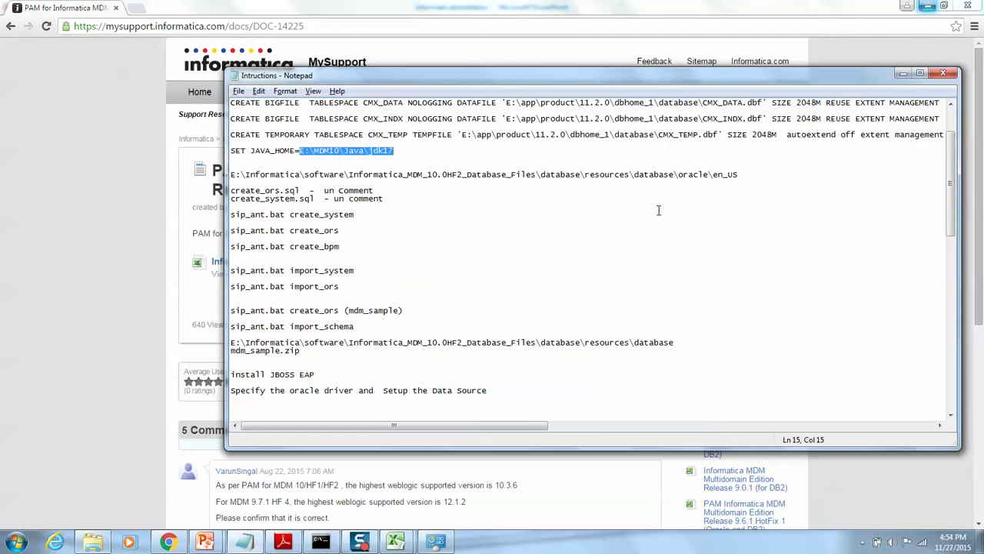
left_click(903, 74)
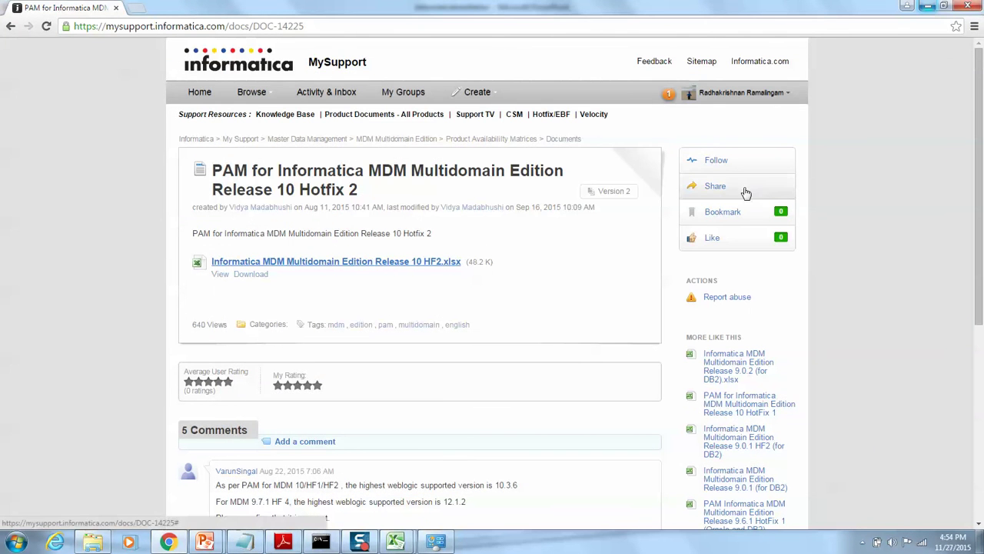
left_click(928, 6)
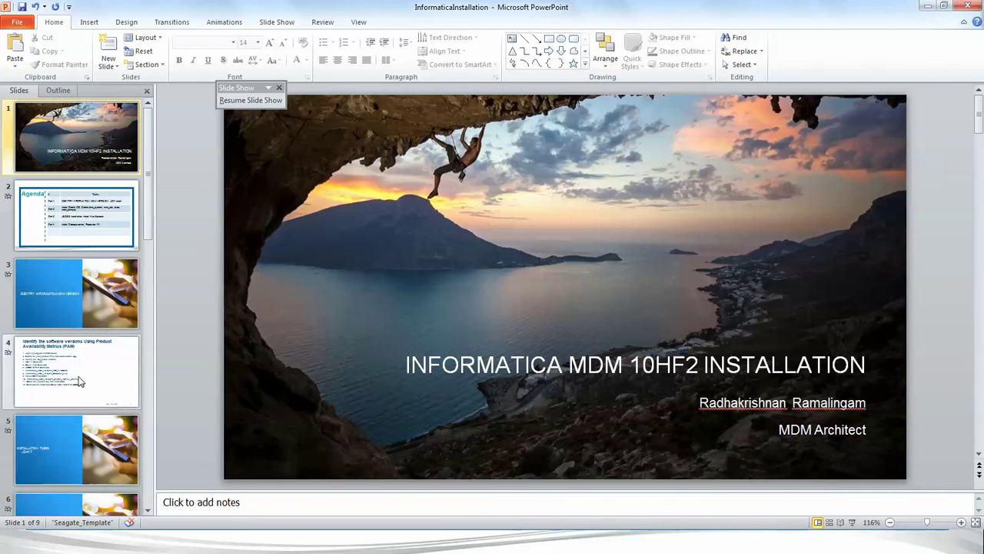
- Select slide 6, Part 2 INSTALLATION TASKS, passing through slide 5 in the Slides pane
left_click(53, 452)
left_click(52, 496)
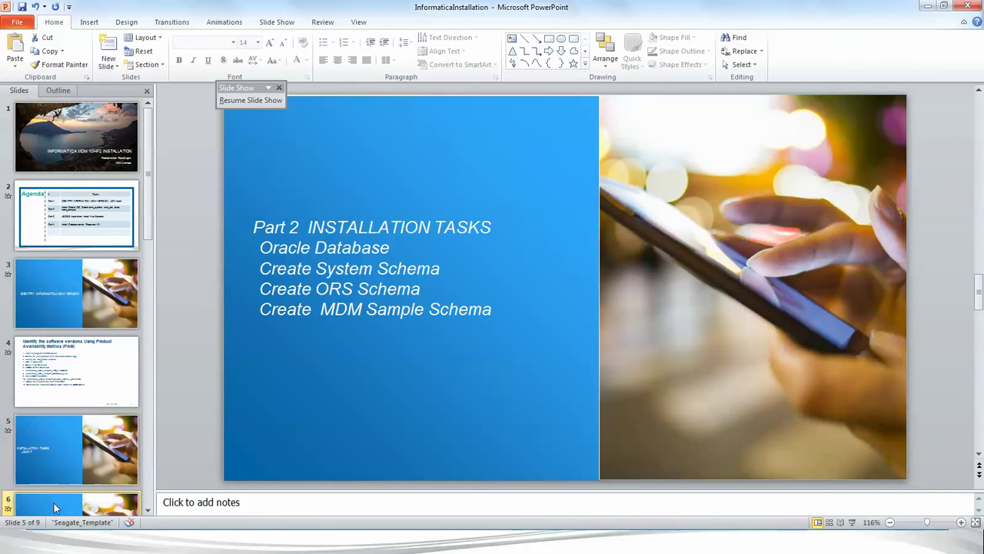